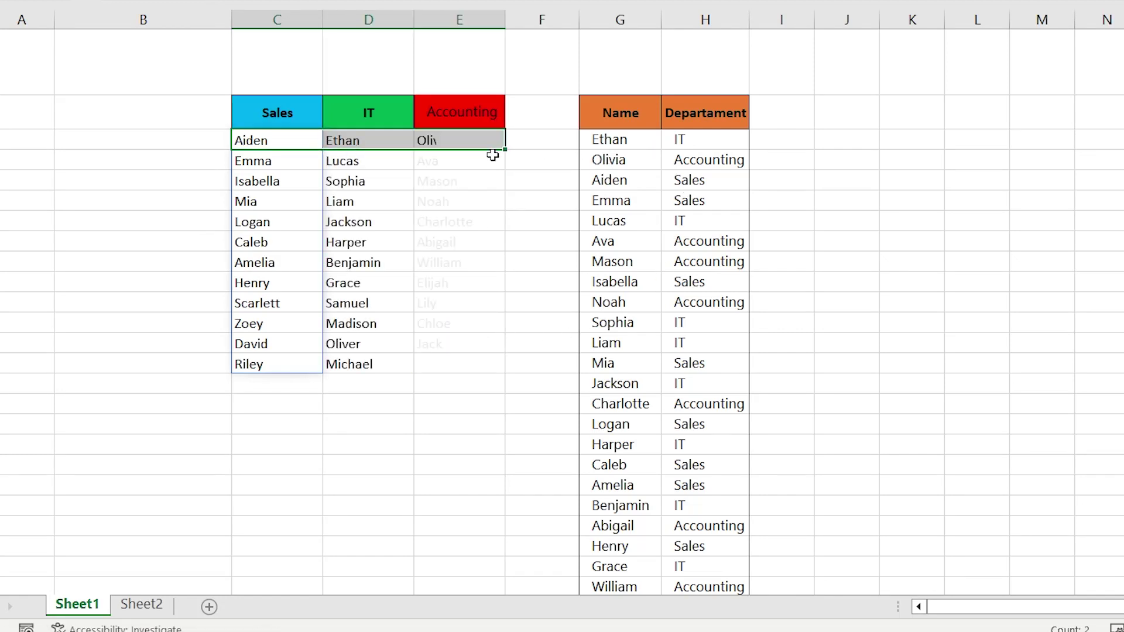
Step: Delete all names under the Sales, IT and Accounting headers, keeping the headers
mouse_move(272, 161)
left_mouse_down()
mouse_move(457, 330)
mouse_move(443, 360)
left_mouse_up()
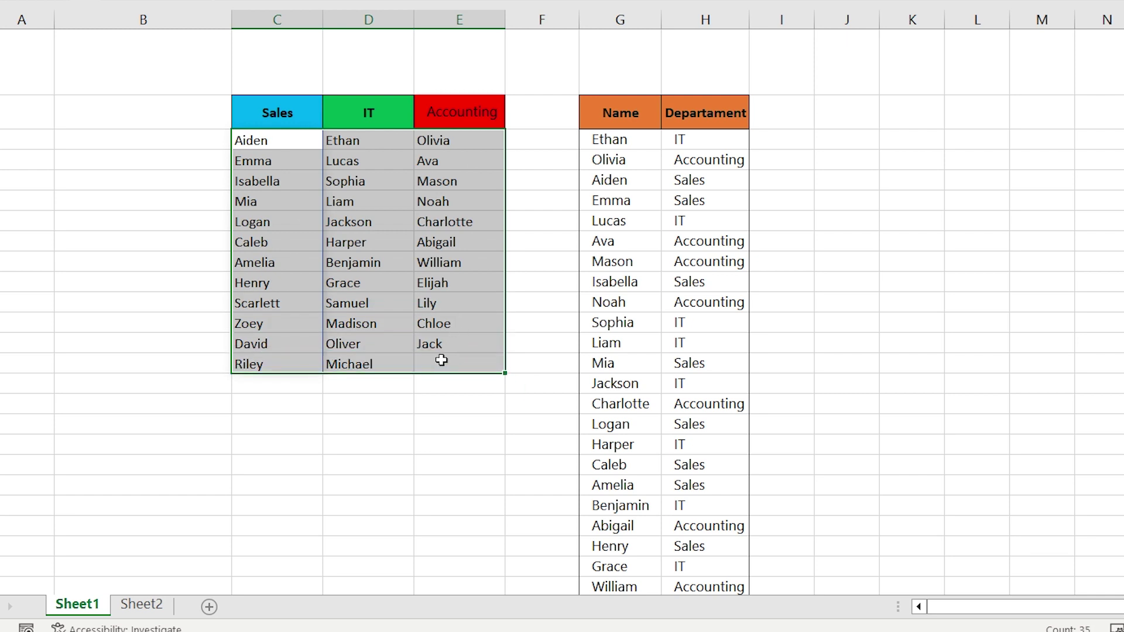
key("Delete")
Step: Copy Ava, Mason and Olivia from the Name list under Accounting
left_click(620, 159)
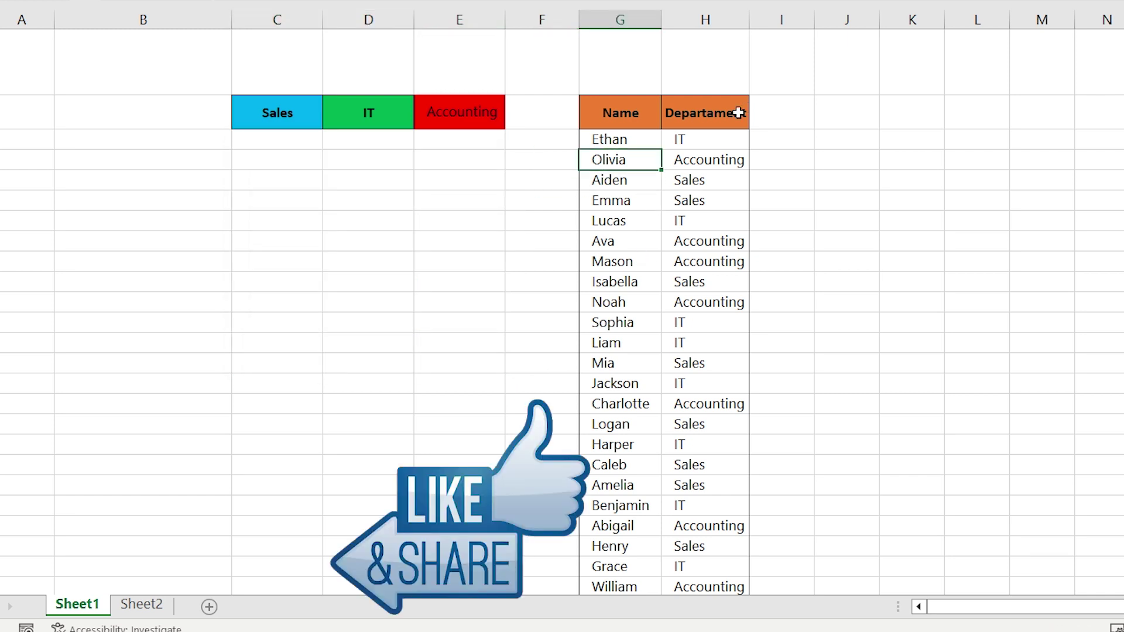
left_click_drag(615, 241, 616, 261)
key("ctrl+c")
left_click_drag(460, 141, 464, 161)
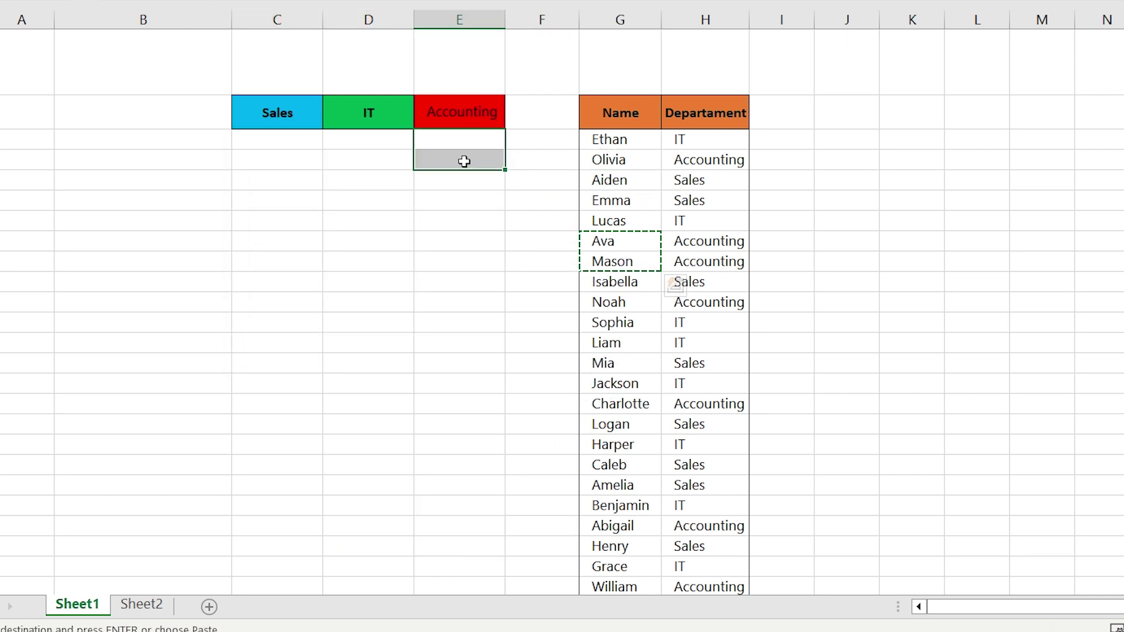
key("ctrl+v")
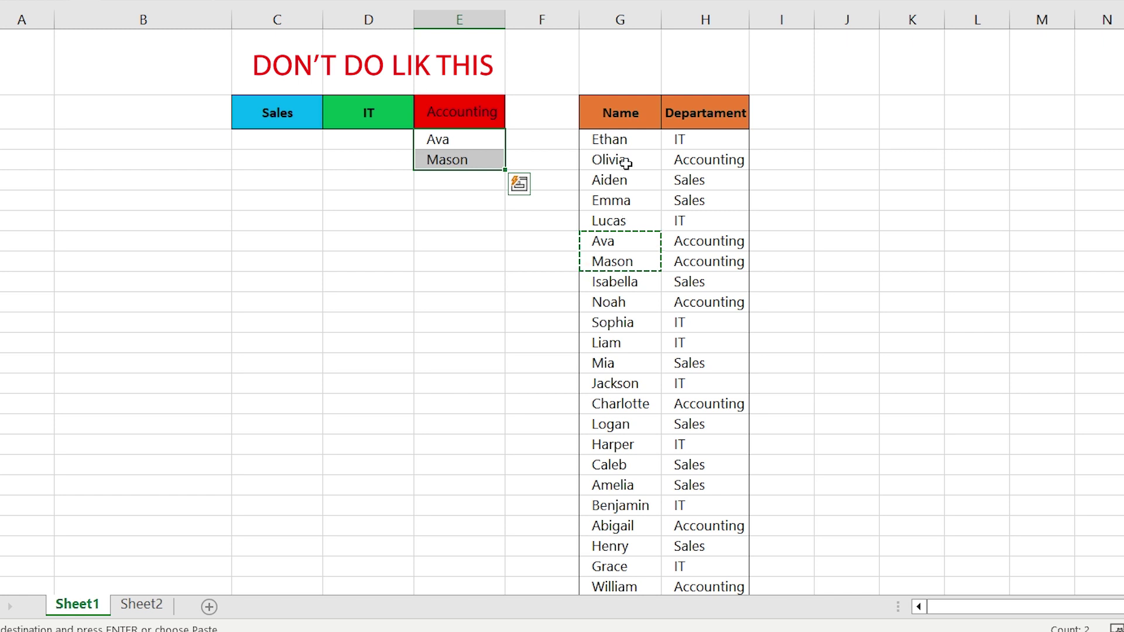
left_click(625, 163)
key("ctrl+c")
left_click(460, 179)
key("ctrl+v")
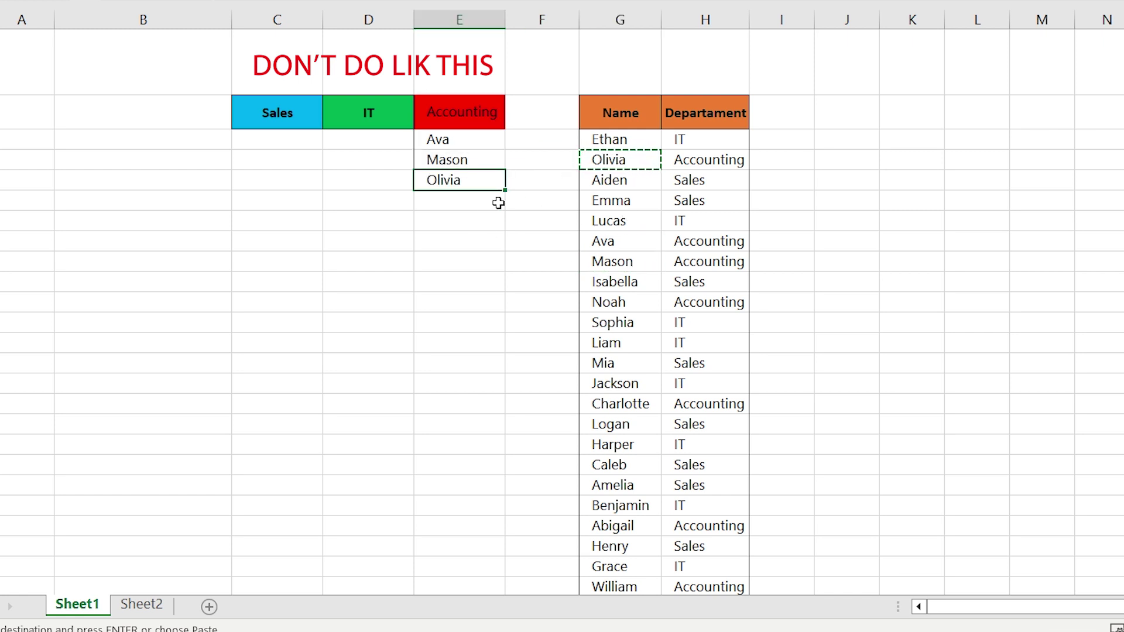
Step: Copy Ethan from the Name list under IT
left_click(629, 136)
key("ctrl+c")
left_click(360, 138)
key("ctrl+v")
Step: Copy Aiden and Emma from the Name list under Sales
left_click_drag(620, 181, 620, 201)
key("ctrl+c")
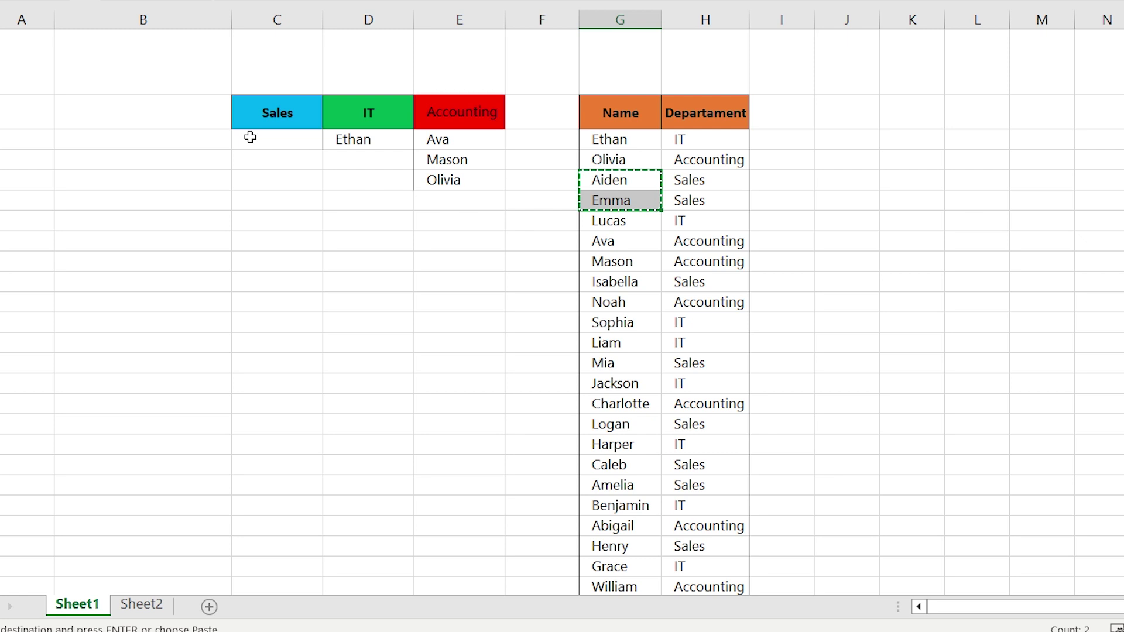
left_click(264, 140)
key("ctrl+v")
left_click(336, 184)
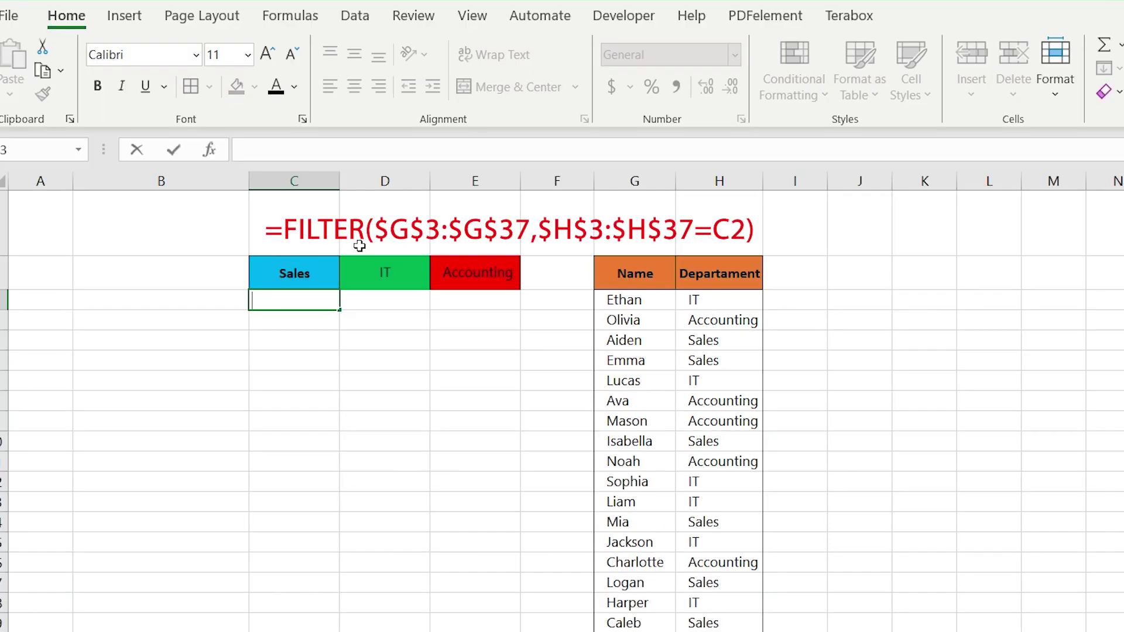
type("=")
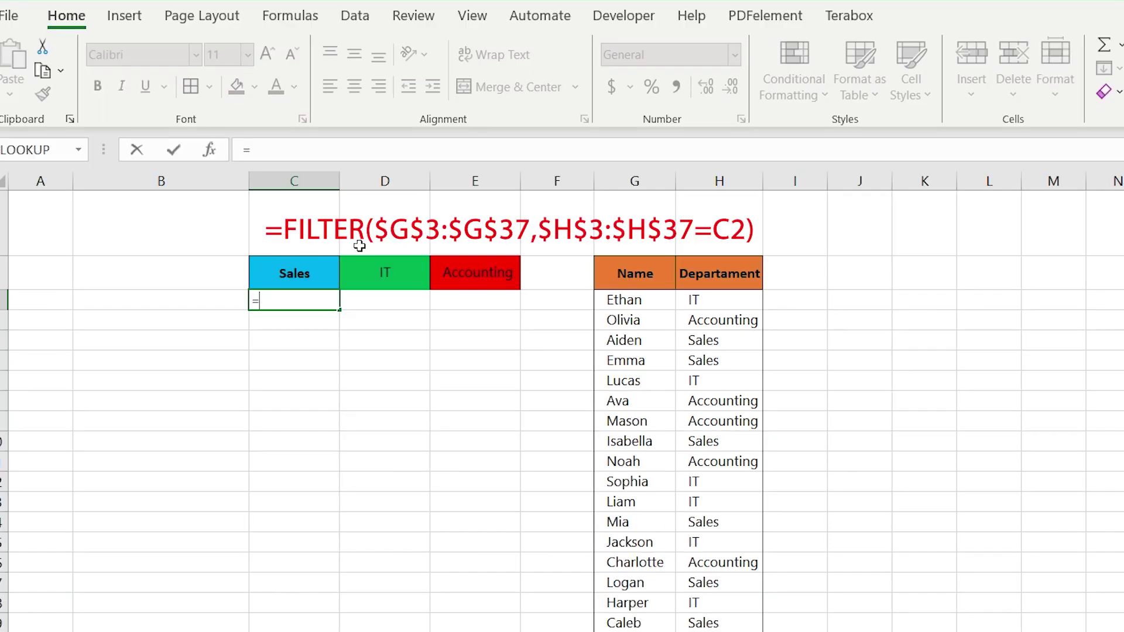
type("fil")
Step: In C3, enter a FILTER of the absolute Name range where Departament matches the Sales header
key("Tab")
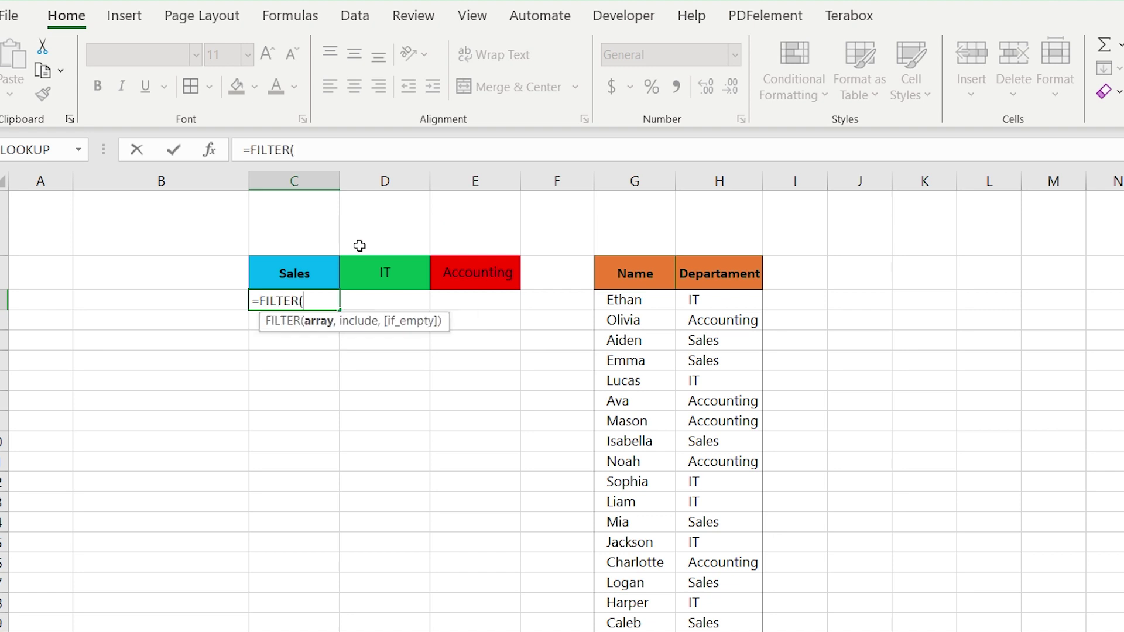
left_click(631, 301)
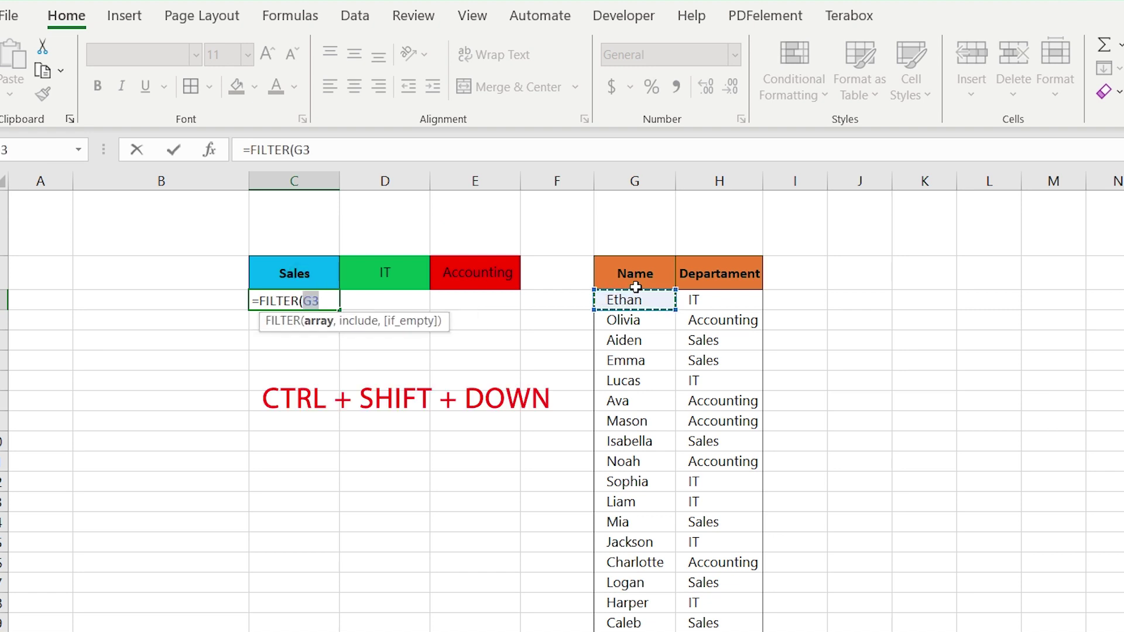
key("ctrl+shift+Down")
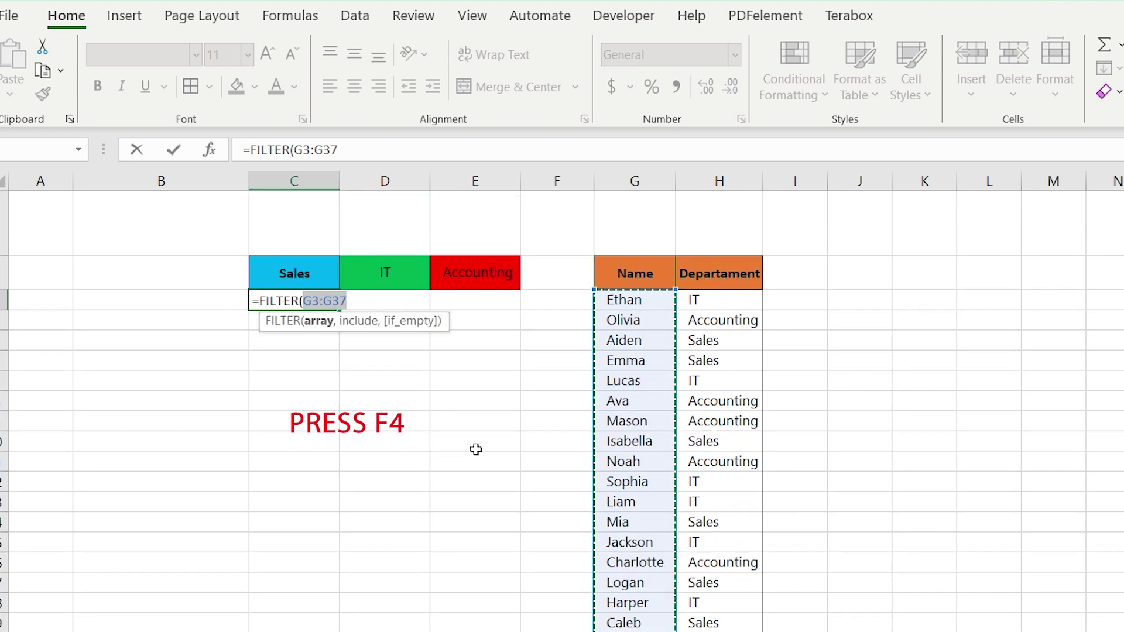
key("F4")
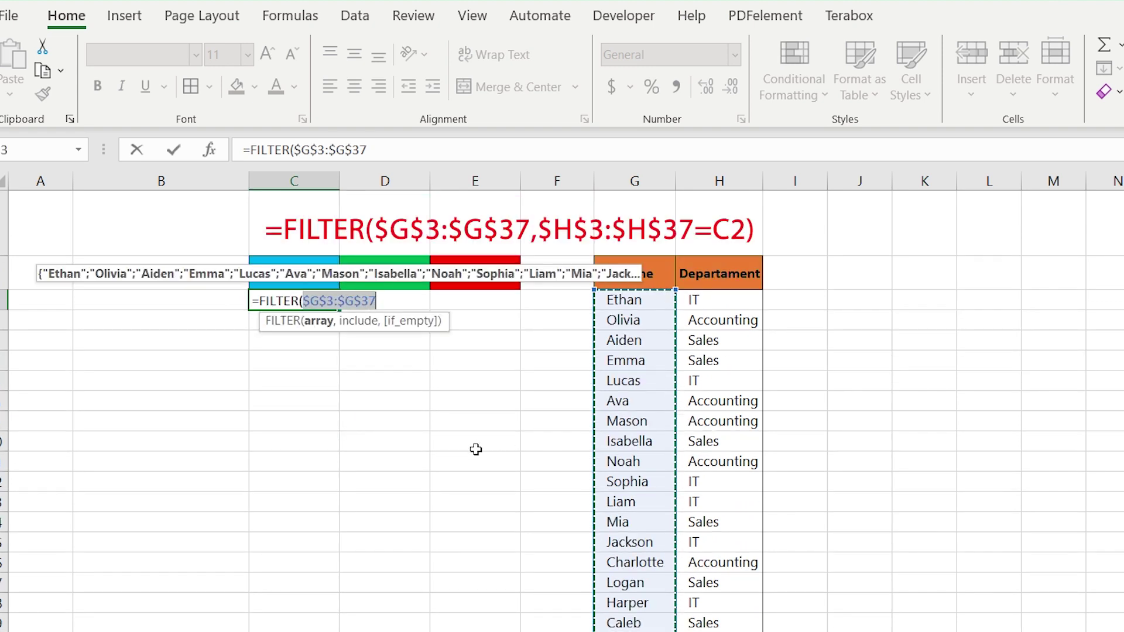
type(",")
left_click(718, 303)
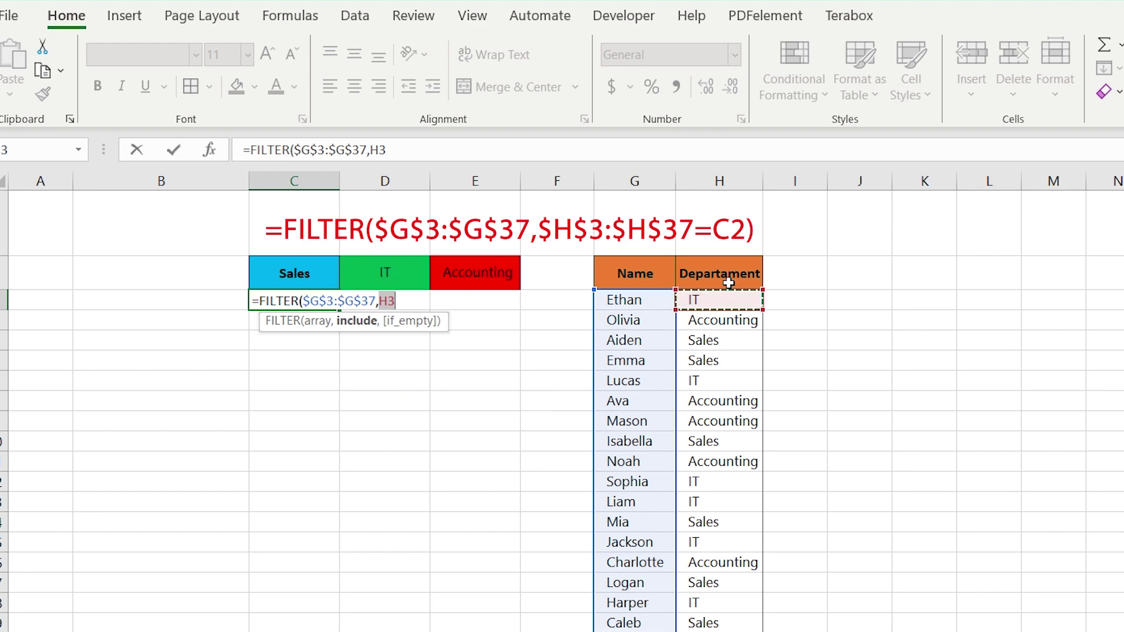
key("ctrl+shift+Down")
scroll(529, 470, "up", 5)
key("F4")
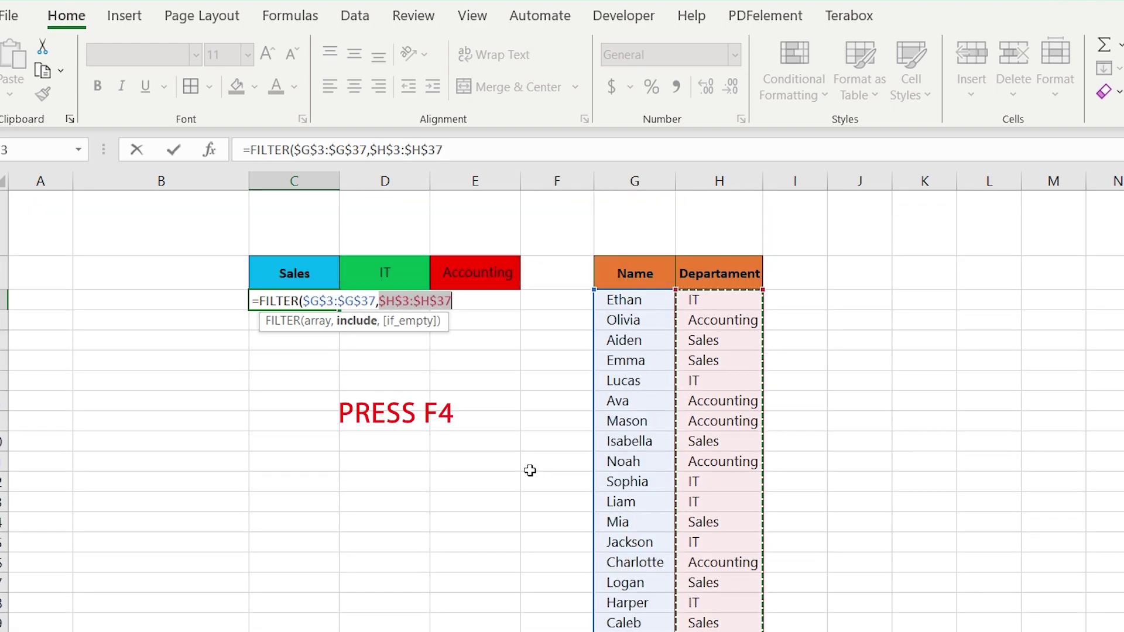
type("=")
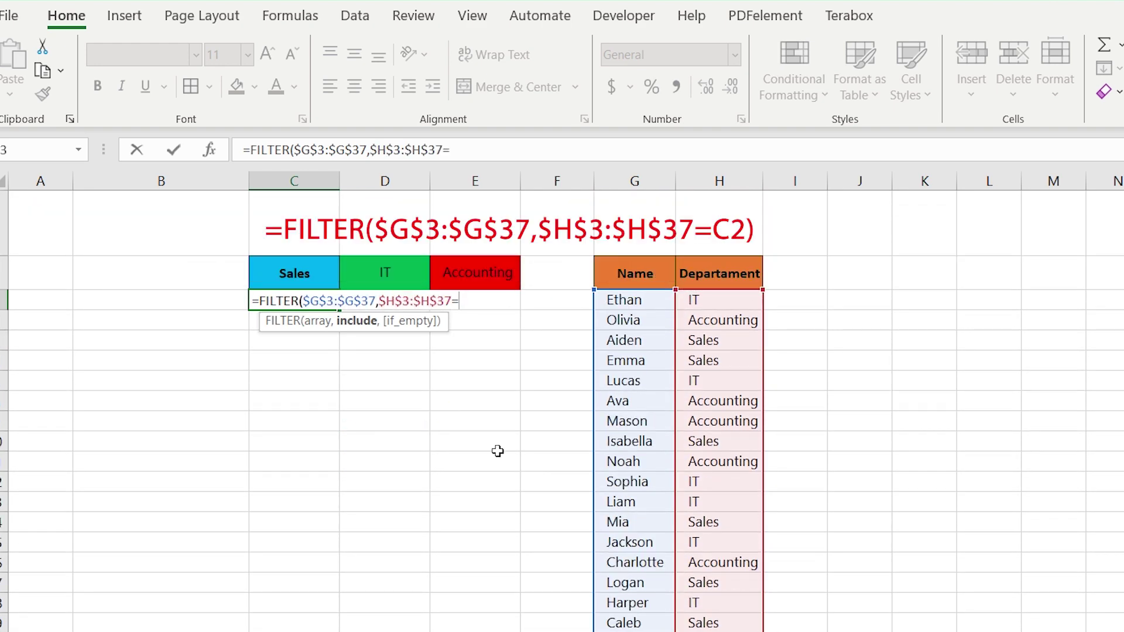
left_click(289, 270)
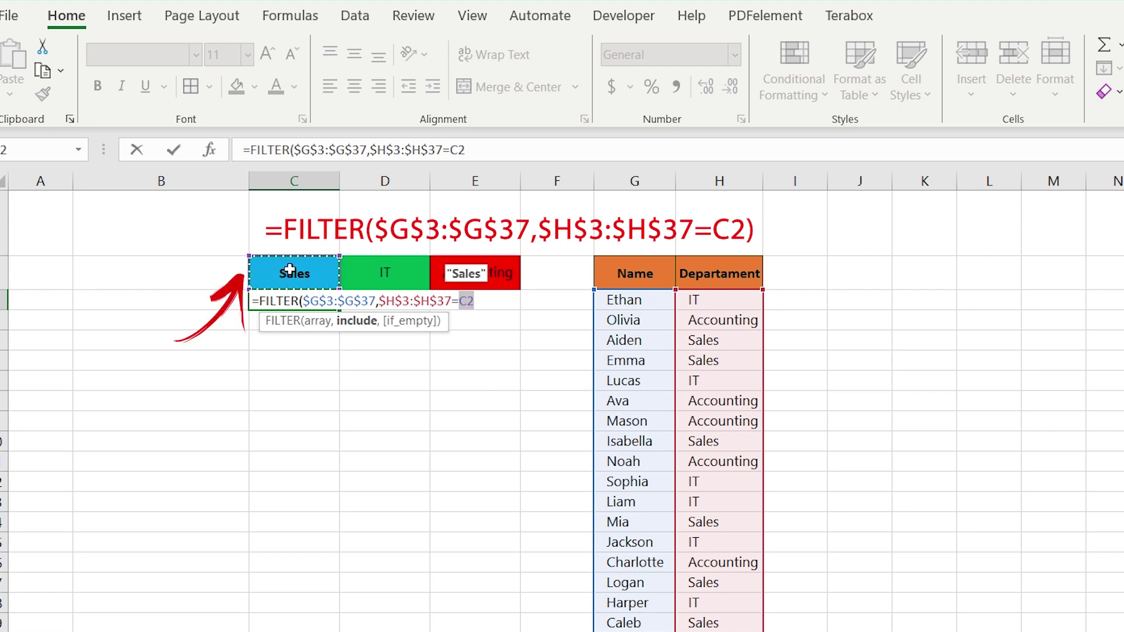
type(")")
key("Return")
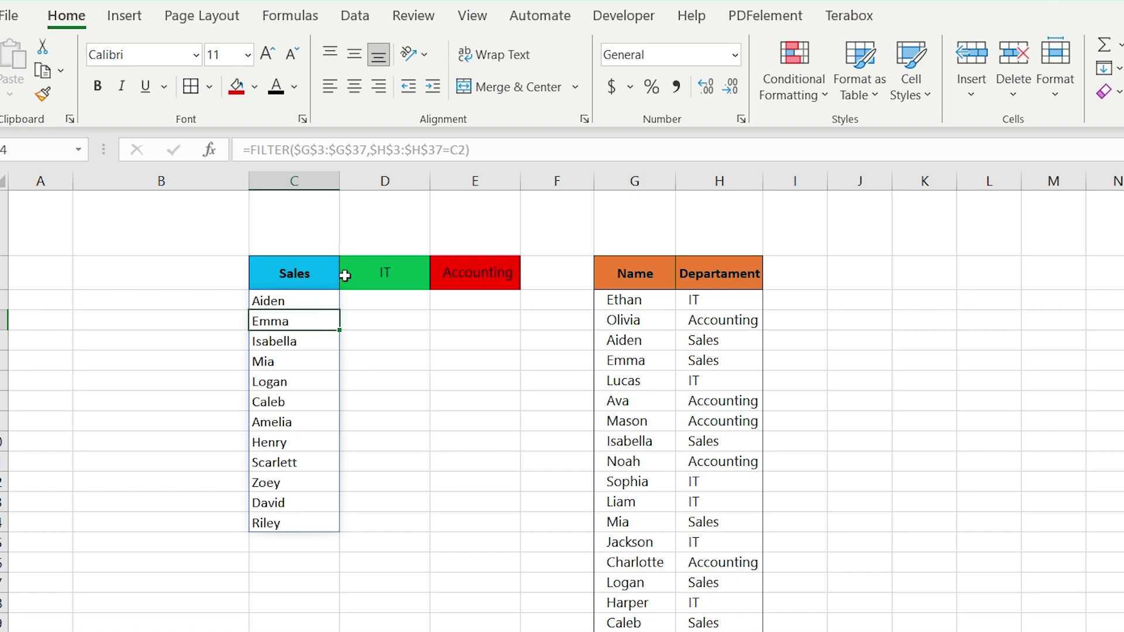
Step: Fill the C3 FILTER formula right to E3 so IT and Accounting list their names
left_click(324, 298)
left_click_drag(342, 310, 481, 304)
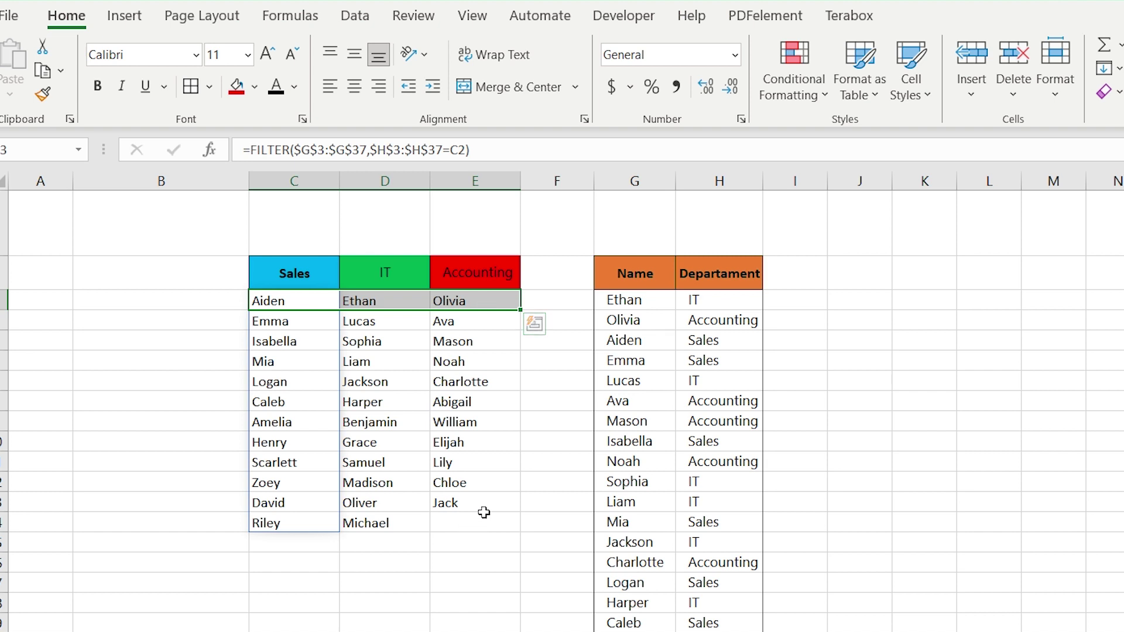